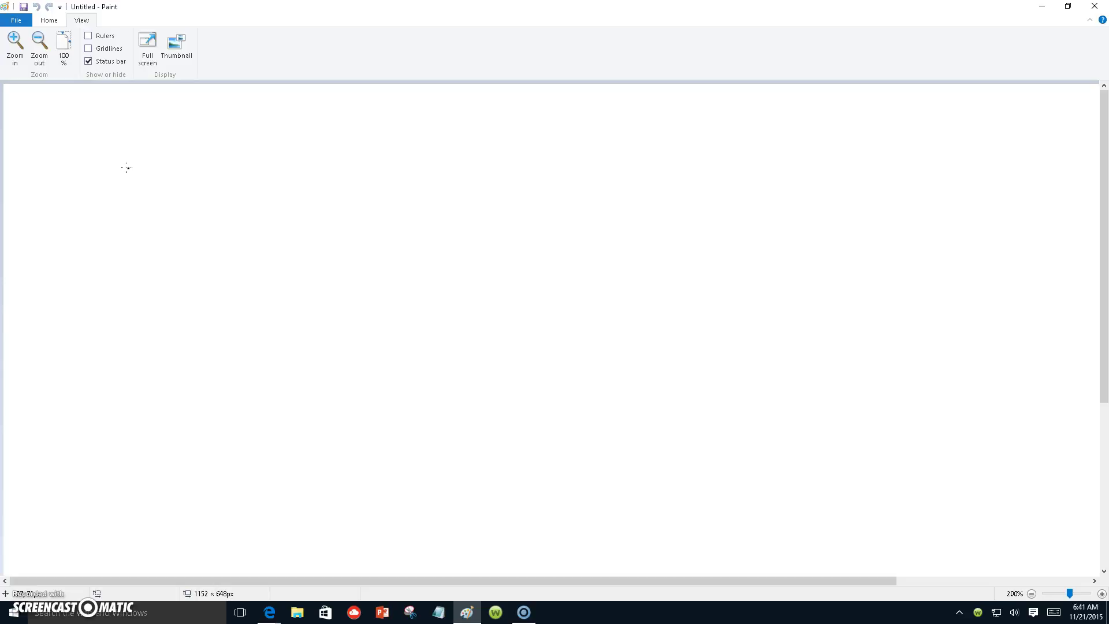
- Hand-draw the letters B, M and TM in a row across the top of the canvas
{"action": "mouse_move", "coordinate": [126, 169]}
{"action": "left_mouse_down"}
{"action": "mouse_move", "coordinate": [147, 206]}
{"action": "mouse_move", "coordinate": [124, 215]}
{"action": "left_mouse_up"}
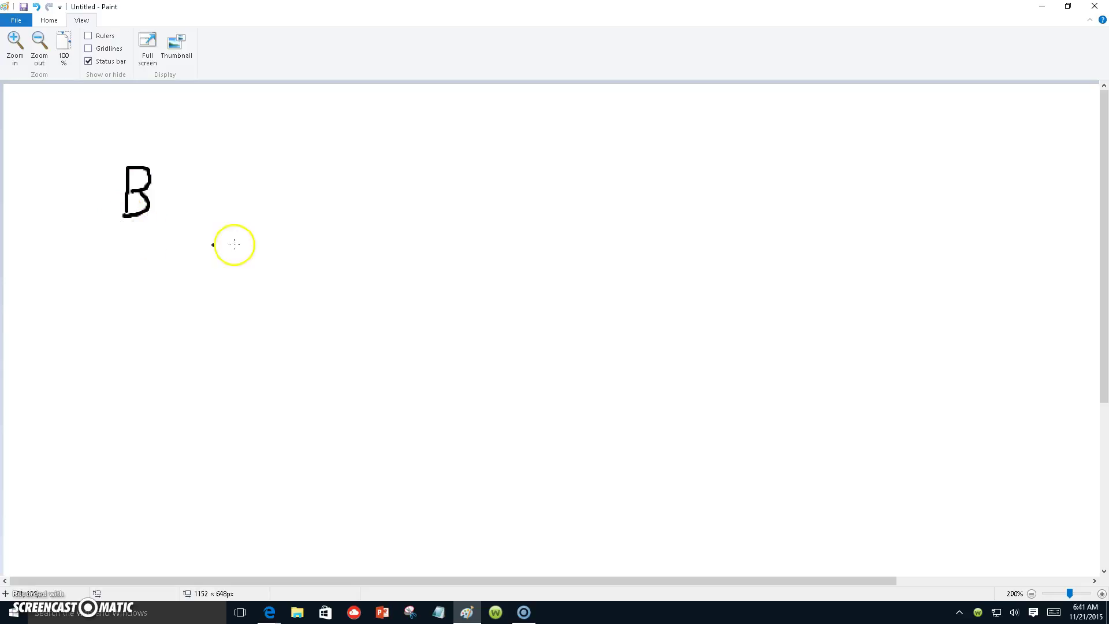
{"action": "left_click", "coordinate": [264, 179]}
{"action": "mouse_move", "coordinate": [264, 178]}
{"action": "left_mouse_down"}
{"action": "mouse_move", "coordinate": [265, 210]}
{"action": "mouse_move", "coordinate": [269, 173]}
{"action": "mouse_move", "coordinate": [289, 207]}
{"action": "mouse_move", "coordinate": [317, 173]}
{"action": "mouse_move", "coordinate": [345, 223]}
{"action": "left_mouse_up"}
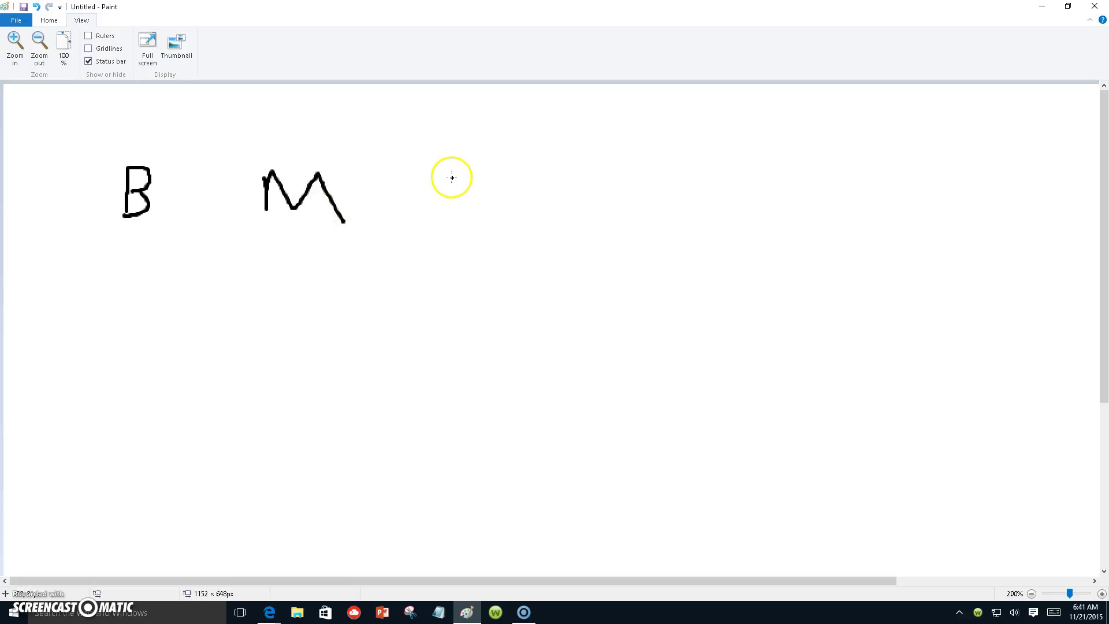
{"action": "left_click_drag", "start_coordinate": [450, 178], "coordinate": [444, 214]}
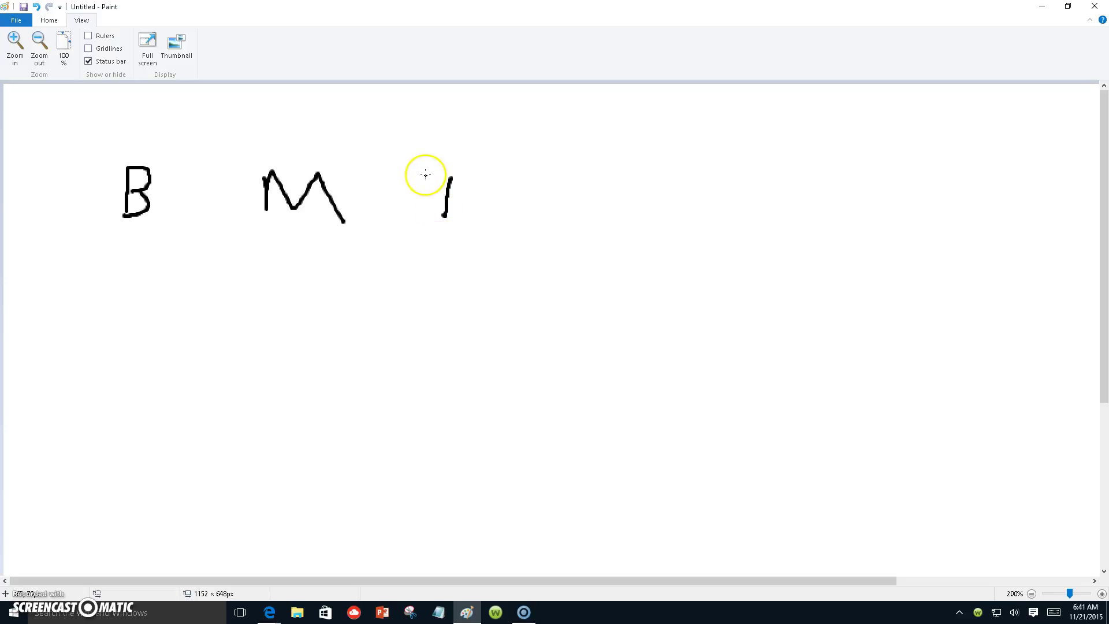
{"action": "mouse_move", "coordinate": [424, 175]}
{"action": "left_mouse_down"}
{"action": "mouse_move", "coordinate": [499, 179]}
{"action": "mouse_move", "coordinate": [493, 216]}
{"action": "mouse_move", "coordinate": [529, 205]}
{"action": "mouse_move", "coordinate": [552, 182]}
{"action": "mouse_move", "coordinate": [581, 231]}
{"action": "left_mouse_up"}
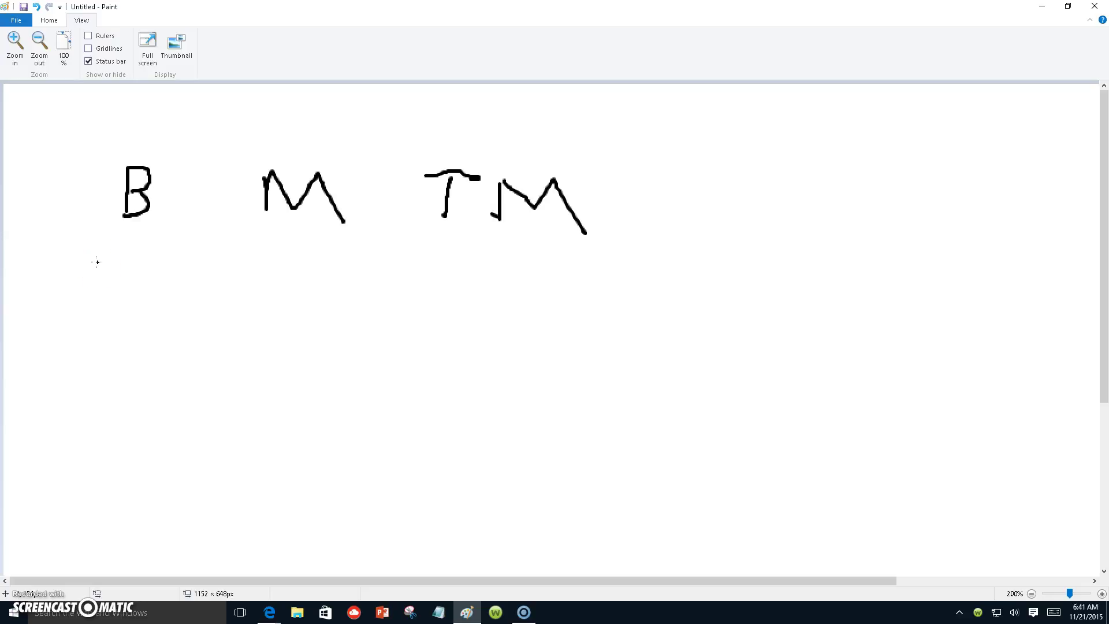
- Start a second row with a new stroke beneath the B
{"action": "left_click_drag", "start_coordinate": [106, 261], "coordinate": [126, 224]}
{"action": "left_click_drag", "start_coordinate": [126, 225], "coordinate": [107, 253]}
- Write PLS below the B
{"action": "left_click_drag", "start_coordinate": [108, 252], "coordinate": [101, 295]}
{"action": "mouse_move", "coordinate": [107, 253]}
{"action": "left_mouse_down"}
{"action": "mouse_move", "coordinate": [101, 272]}
{"action": "mouse_move", "coordinate": [142, 276]}
{"action": "mouse_move", "coordinate": [158, 297]}
{"action": "left_mouse_up"}
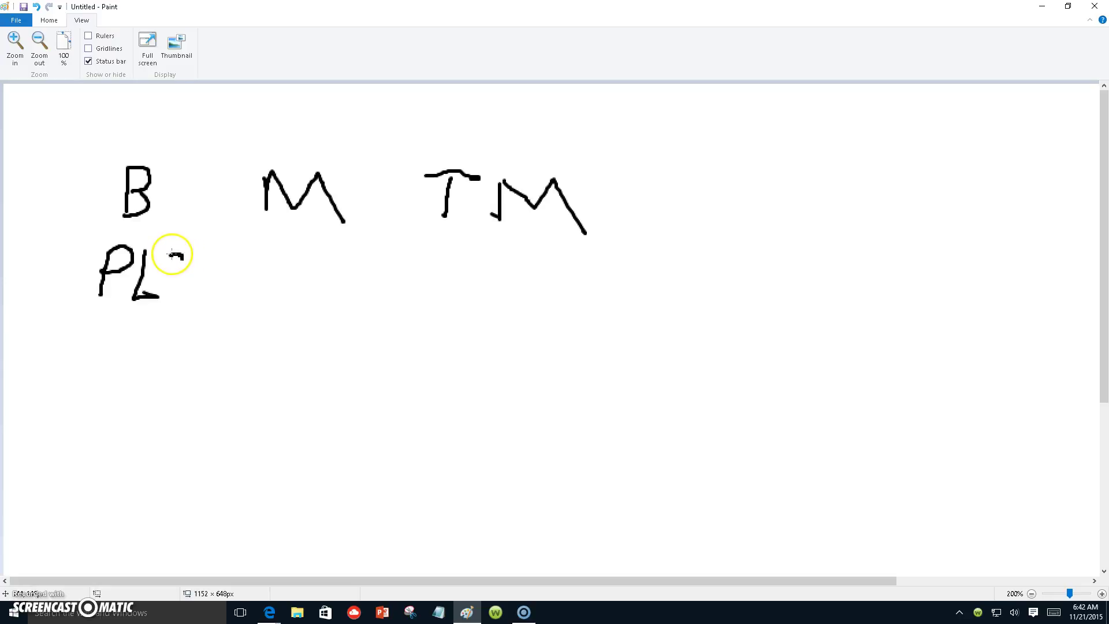
{"action": "left_click_drag", "start_coordinate": [172, 254], "coordinate": [172, 292]}
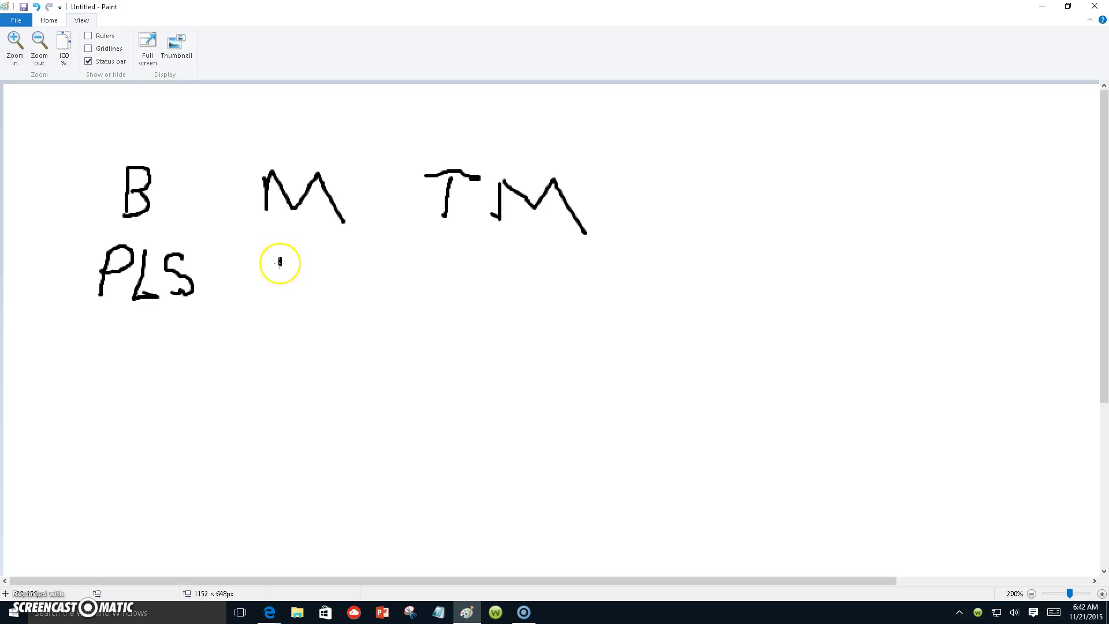
- Write LL/PLS below the M and draw an arrow down-right from TM
{"action": "mouse_move", "coordinate": [279, 261]}
{"action": "left_mouse_down"}
{"action": "mouse_move", "coordinate": [280, 292]}
{"action": "mouse_move", "coordinate": [330, 292]}
{"action": "left_mouse_up"}
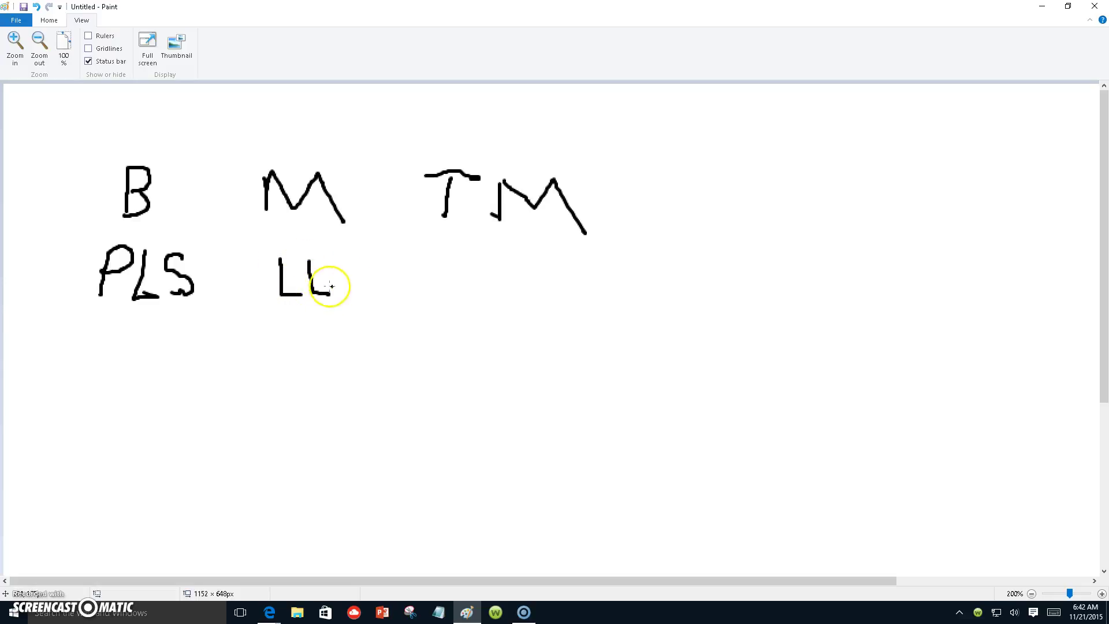
{"action": "left_click_drag", "start_coordinate": [361, 252], "coordinate": [329, 321]}
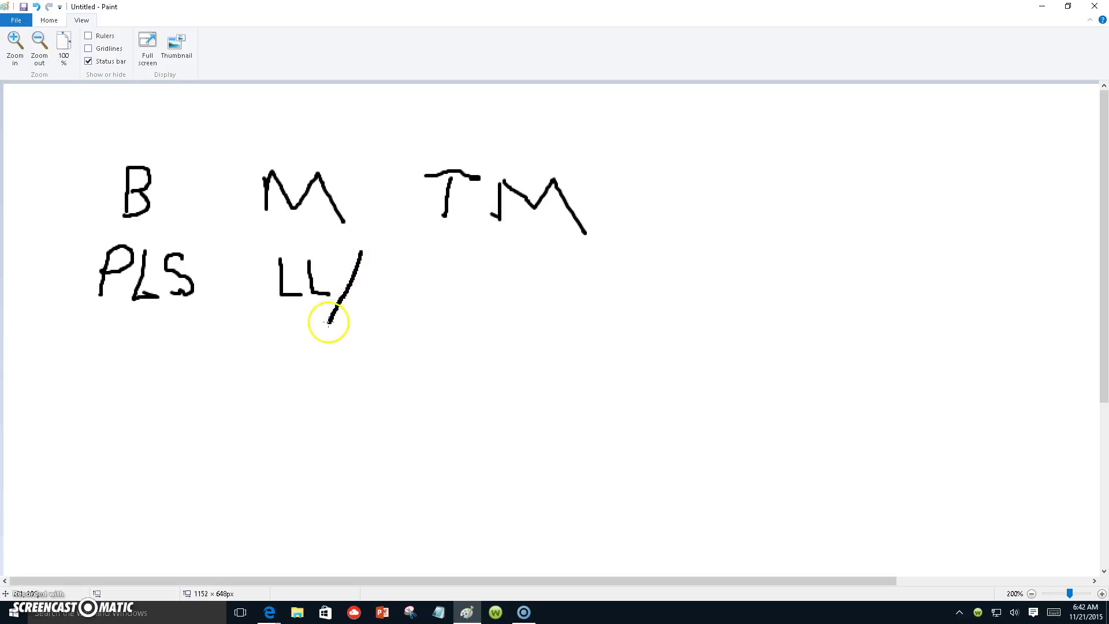
{"action": "mouse_move", "coordinate": [363, 277]}
{"action": "left_mouse_down"}
{"action": "mouse_move", "coordinate": [364, 307]}
{"action": "mouse_move", "coordinate": [357, 282]}
{"action": "mouse_move", "coordinate": [409, 307]}
{"action": "left_mouse_up"}
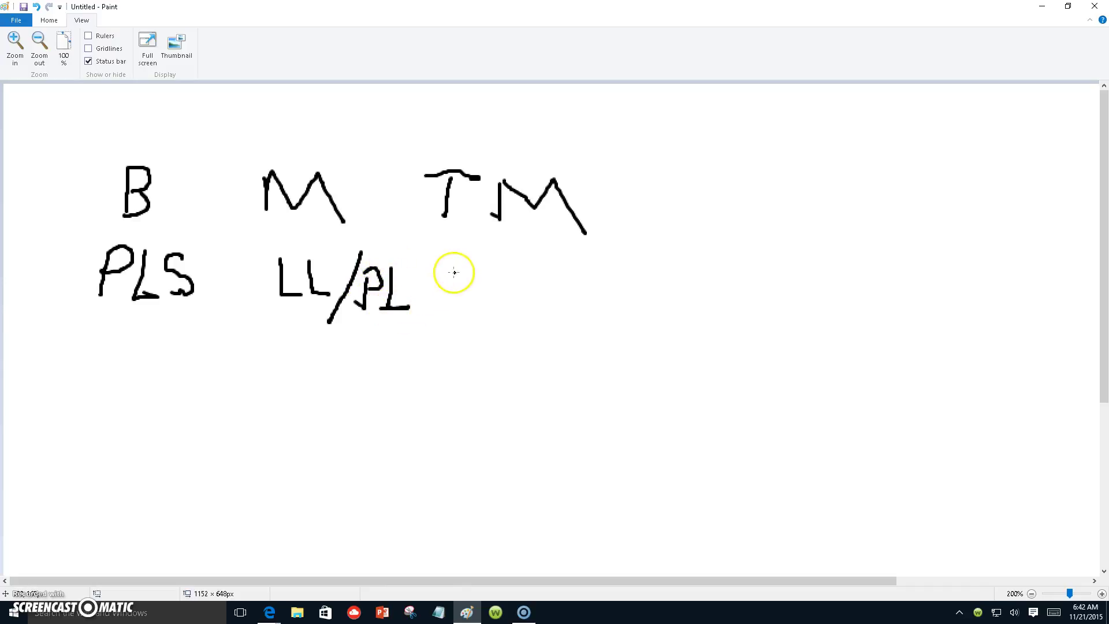
{"action": "mouse_move", "coordinate": [453, 273]}
{"action": "left_mouse_down"}
{"action": "mouse_move", "coordinate": [443, 266]}
{"action": "mouse_move", "coordinate": [425, 285]}
{"action": "mouse_move", "coordinate": [437, 314]}
{"action": "left_mouse_up"}
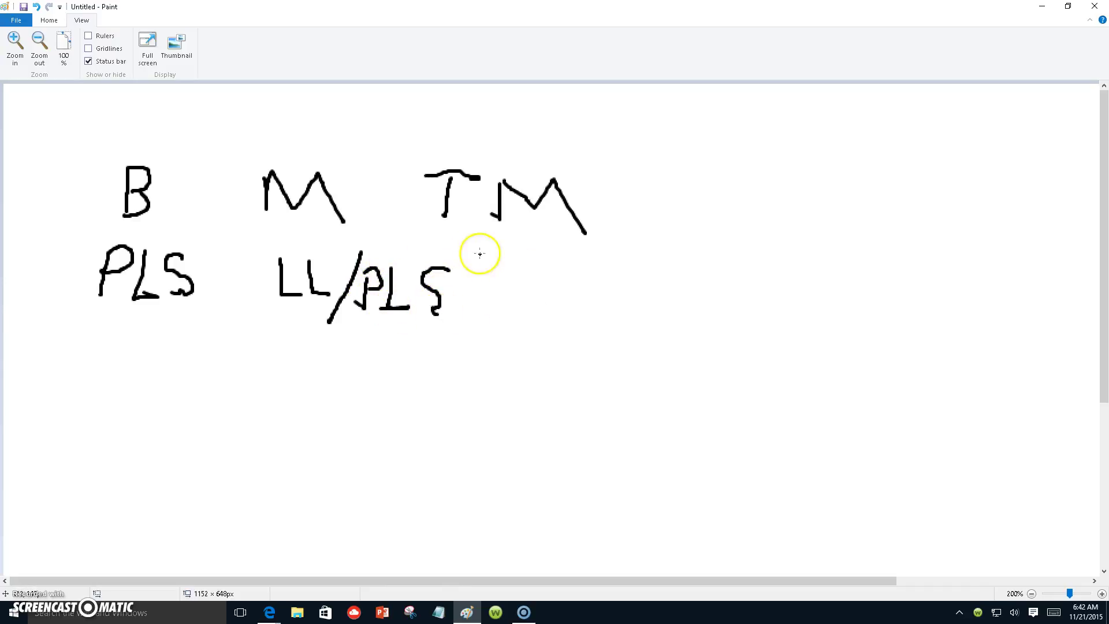
{"action": "mouse_move", "coordinate": [509, 237]}
{"action": "left_mouse_down"}
{"action": "mouse_move", "coordinate": [572, 280]}
{"action": "mouse_move", "coordinate": [551, 277]}
{"action": "mouse_move", "coordinate": [577, 257]}
{"action": "left_mouse_up"}
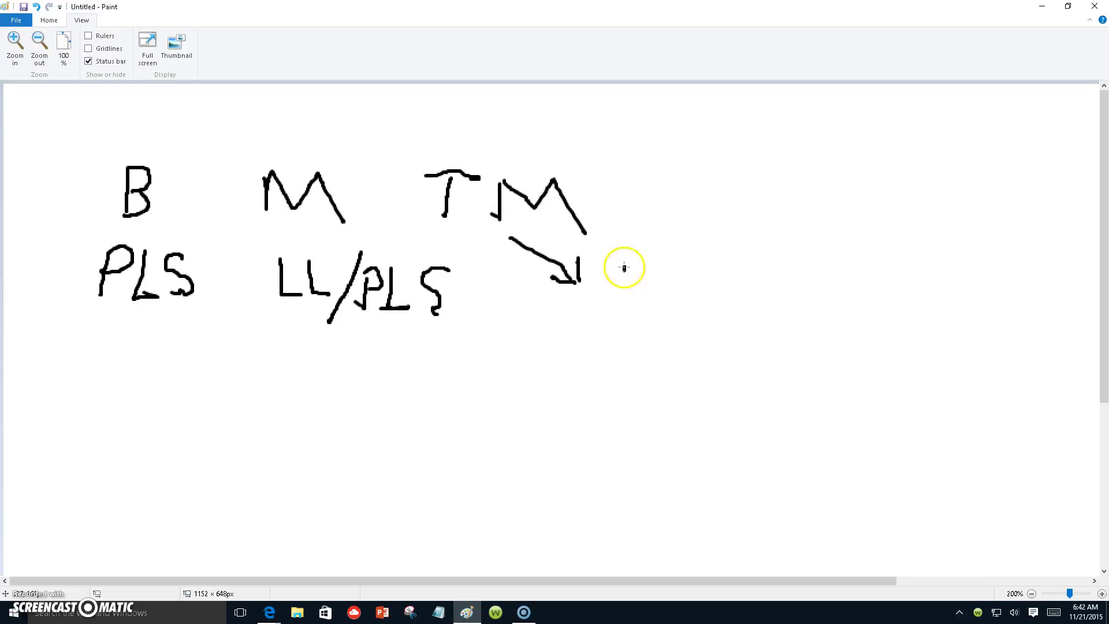
- Write TM at the arrow's tip and undo the stray touch-ups on PLS
{"action": "mouse_move", "coordinate": [624, 268]}
{"action": "left_mouse_down"}
{"action": "mouse_move", "coordinate": [621, 317]}
{"action": "mouse_move", "coordinate": [608, 301]}
{"action": "mouse_move", "coordinate": [633, 262]}
{"action": "mouse_move", "coordinate": [646, 263]}
{"action": "mouse_move", "coordinate": [651, 302]}
{"action": "mouse_move", "coordinate": [682, 296]}
{"action": "mouse_move", "coordinate": [702, 269]}
{"action": "mouse_move", "coordinate": [717, 302]}
{"action": "left_mouse_up"}
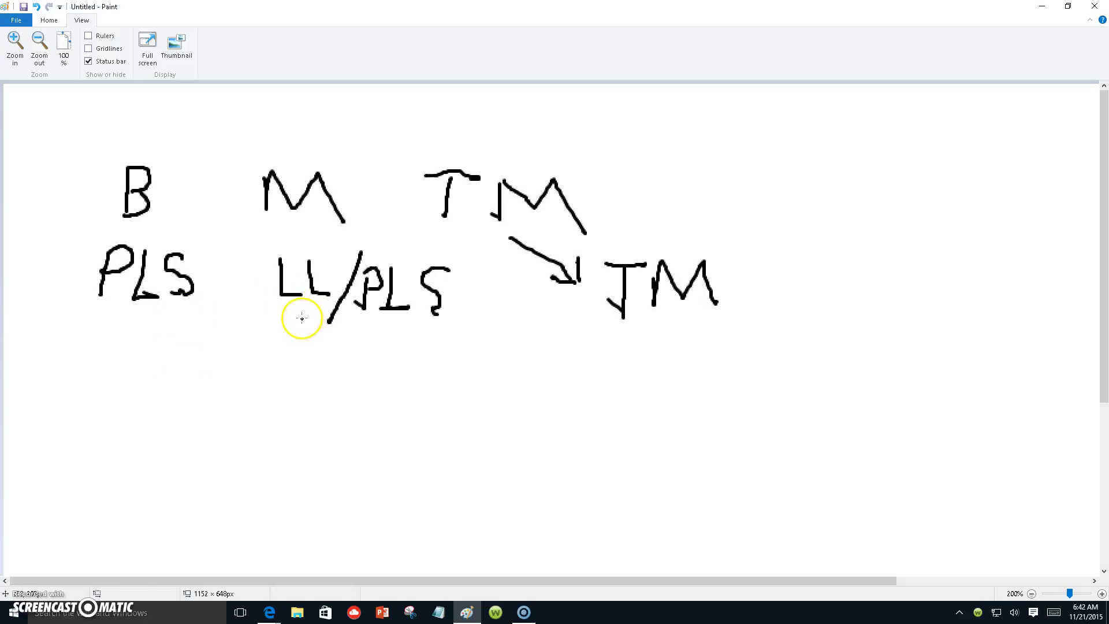
{"action": "left_click_drag", "start_coordinate": [184, 278], "coordinate": [181, 286]}
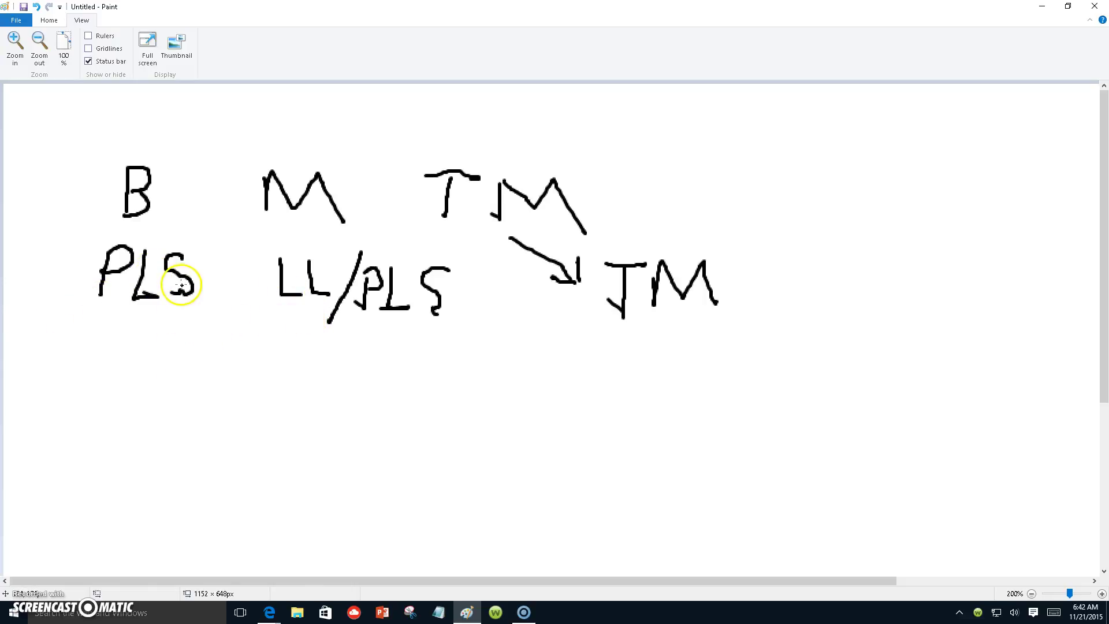
{"action": "key", "text": "ctrl+z"}
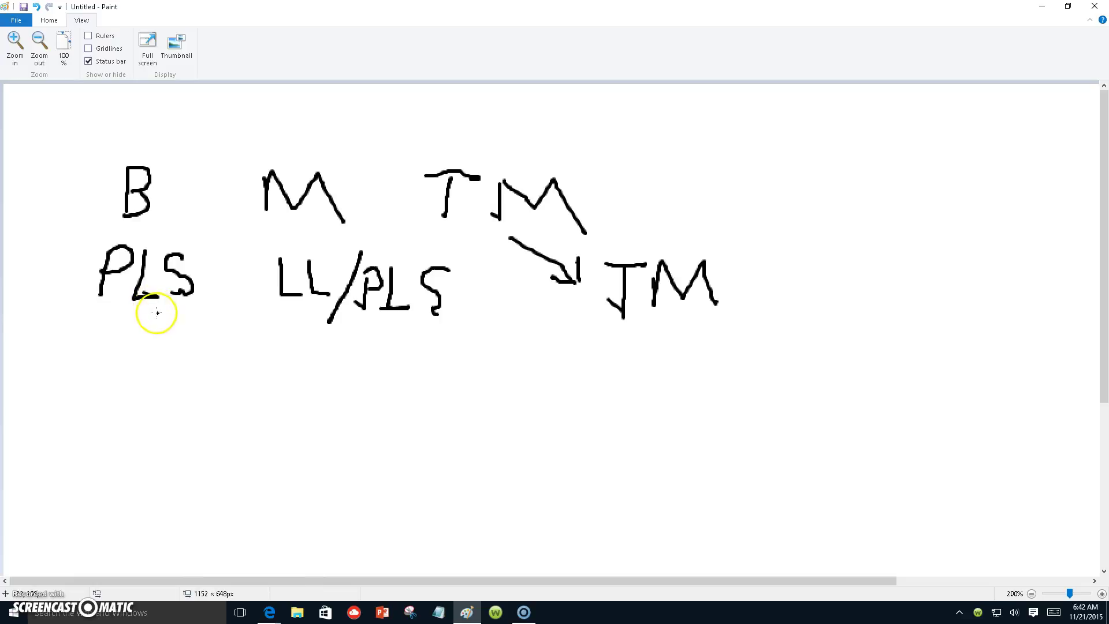
{"action": "left_click_drag", "start_coordinate": [144, 284], "coordinate": [126, 301]}
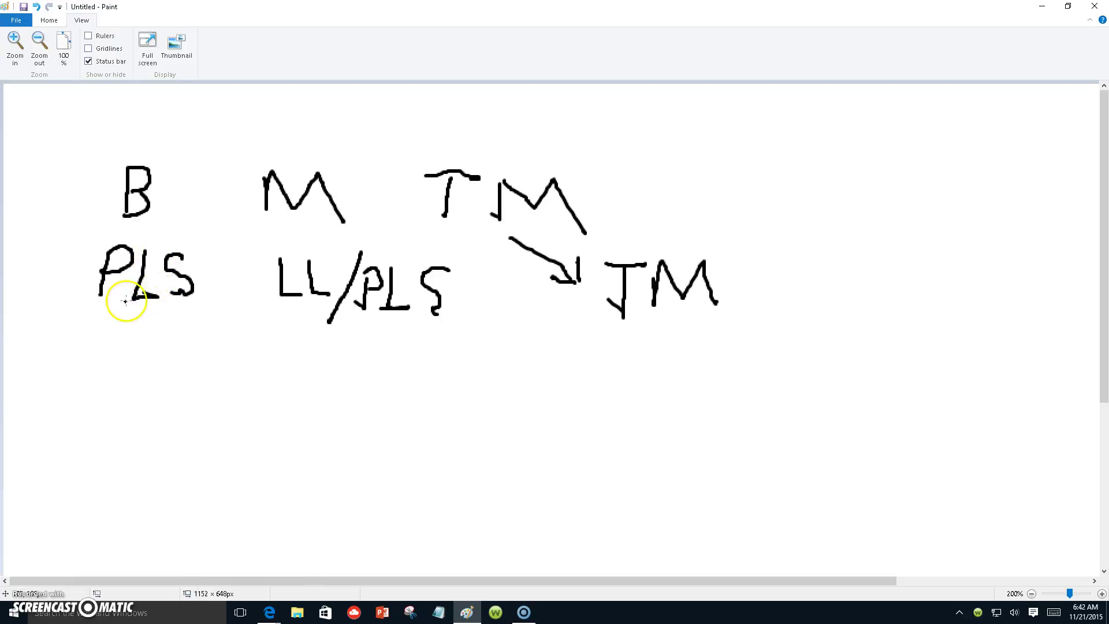
{"action": "key", "text": "ctrl+z"}
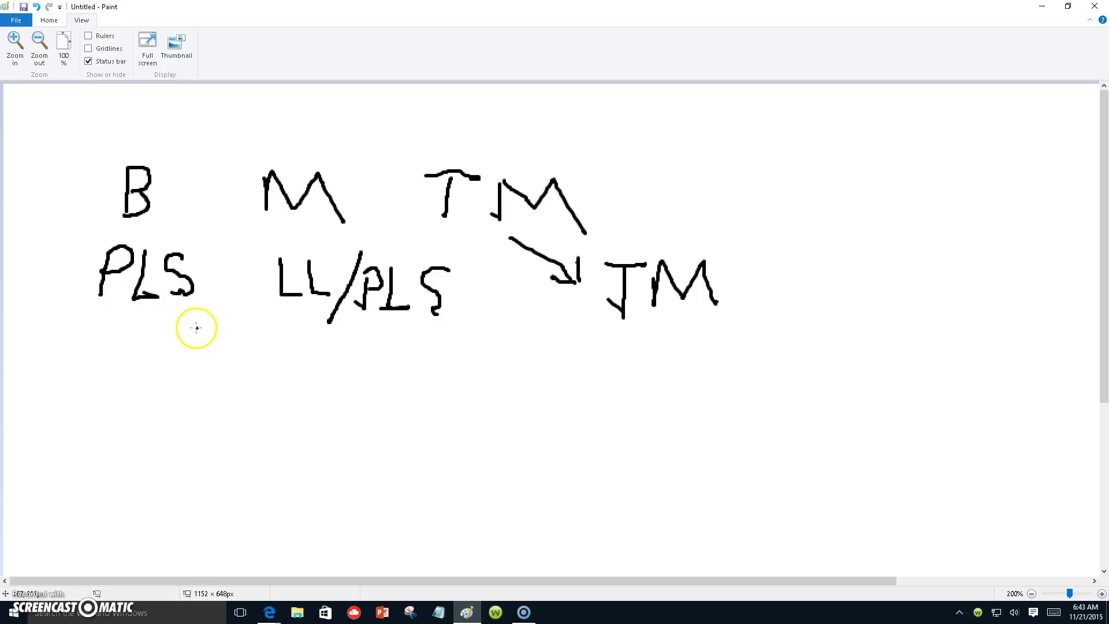
- Undo the stray stroke over the L in PLS and the accidental dot between the two PLS
{"action": "left_click", "coordinate": [143, 336]}
{"action": "left_click_drag", "start_coordinate": [143, 251], "coordinate": [137, 276]}
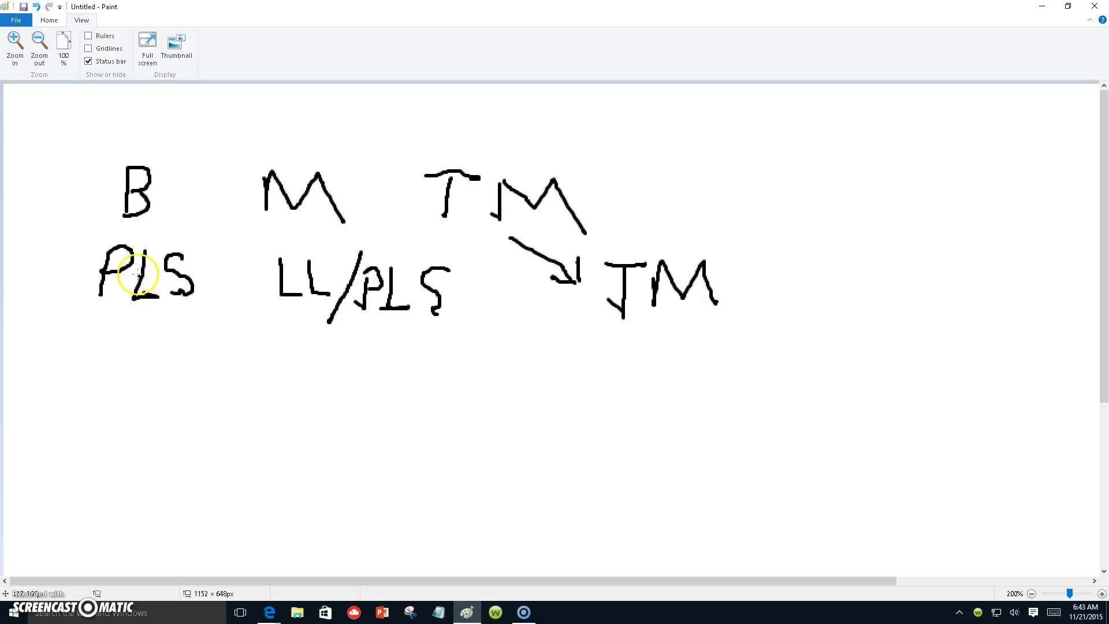
{"action": "key", "text": "ctrl+z"}
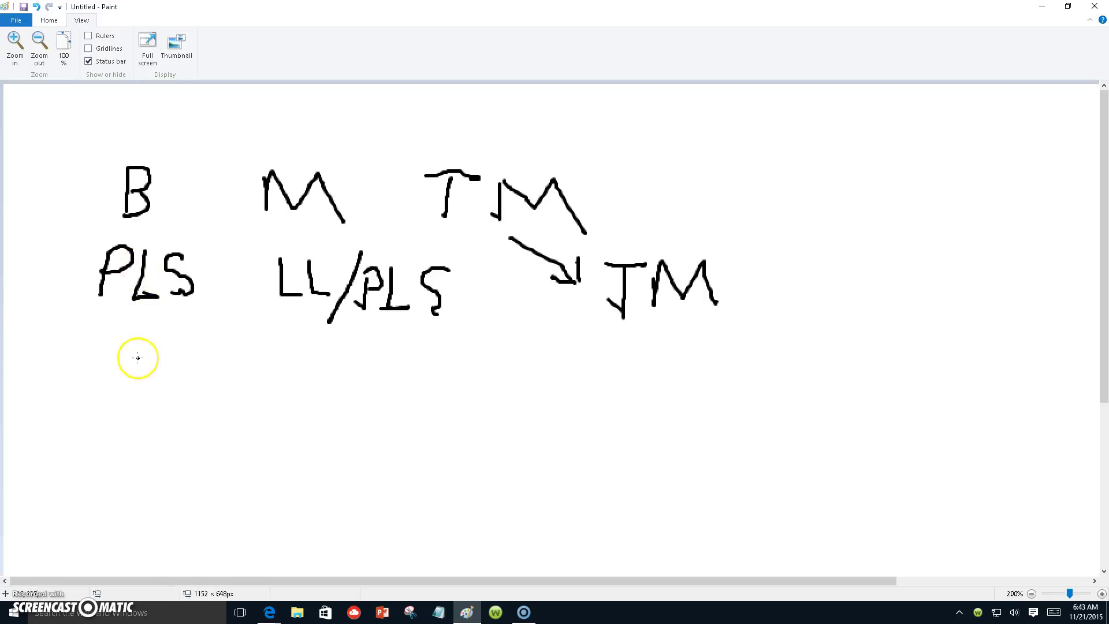
{"action": "left_click", "coordinate": [130, 358]}
{"action": "left_click", "coordinate": [136, 360]}
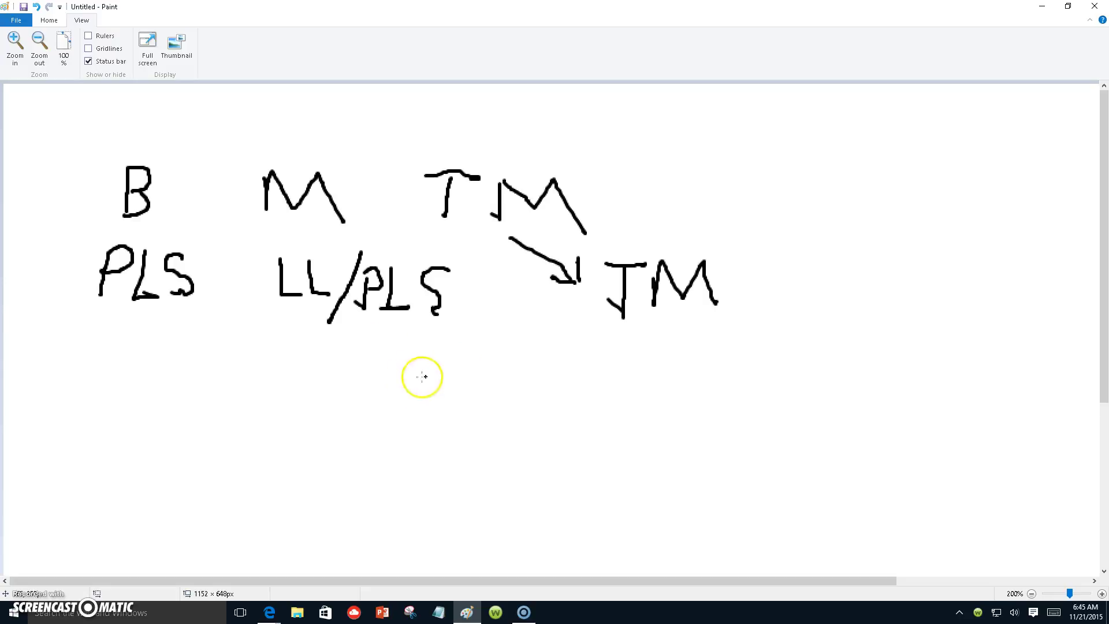
{"action": "left_click", "coordinate": [233, 296]}
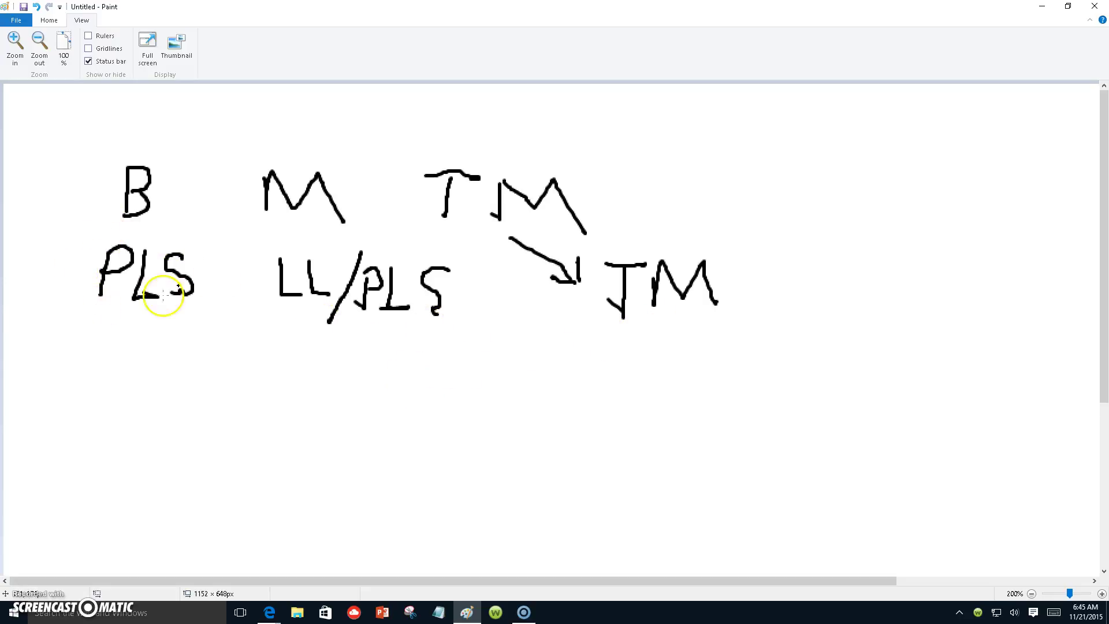
{"action": "key", "text": "ctrl+z"}
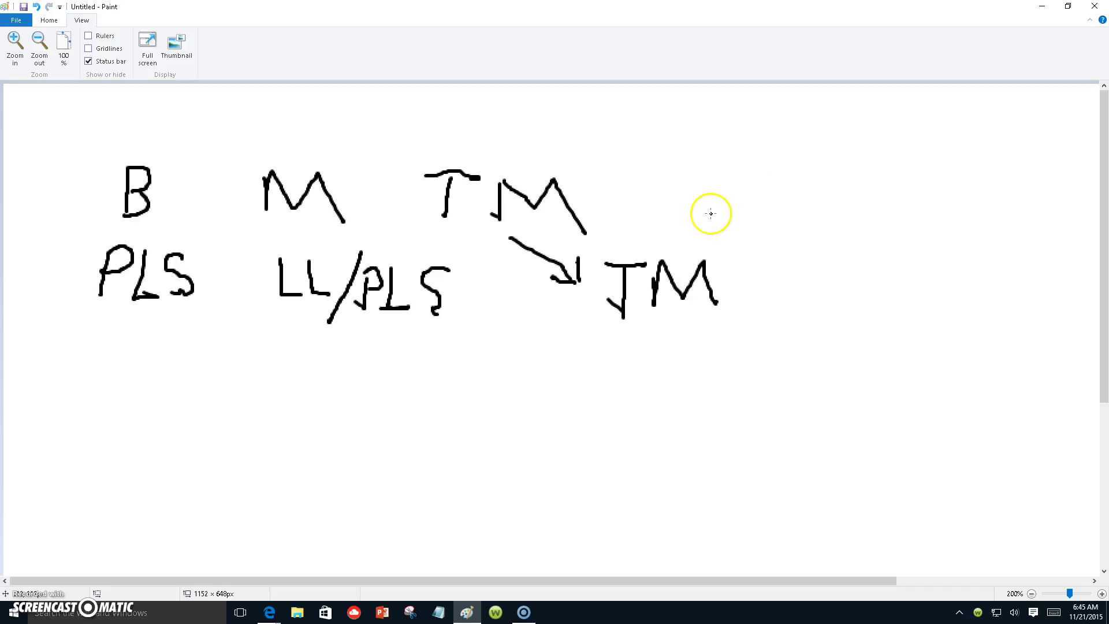
- Draw a curved arrow down from beside JM and write AP at its tip
{"action": "mouse_move", "coordinate": [711, 213]}
{"action": "left_mouse_down"}
{"action": "mouse_move", "coordinate": [822, 296]}
{"action": "mouse_move", "coordinate": [746, 310]}
{"action": "mouse_move", "coordinate": [756, 382]}
{"action": "mouse_move", "coordinate": [827, 309]}
{"action": "mouse_move", "coordinate": [852, 372]}
{"action": "mouse_move", "coordinate": [833, 350]}
{"action": "mouse_move", "coordinate": [854, 373]}
{"action": "left_mouse_up"}
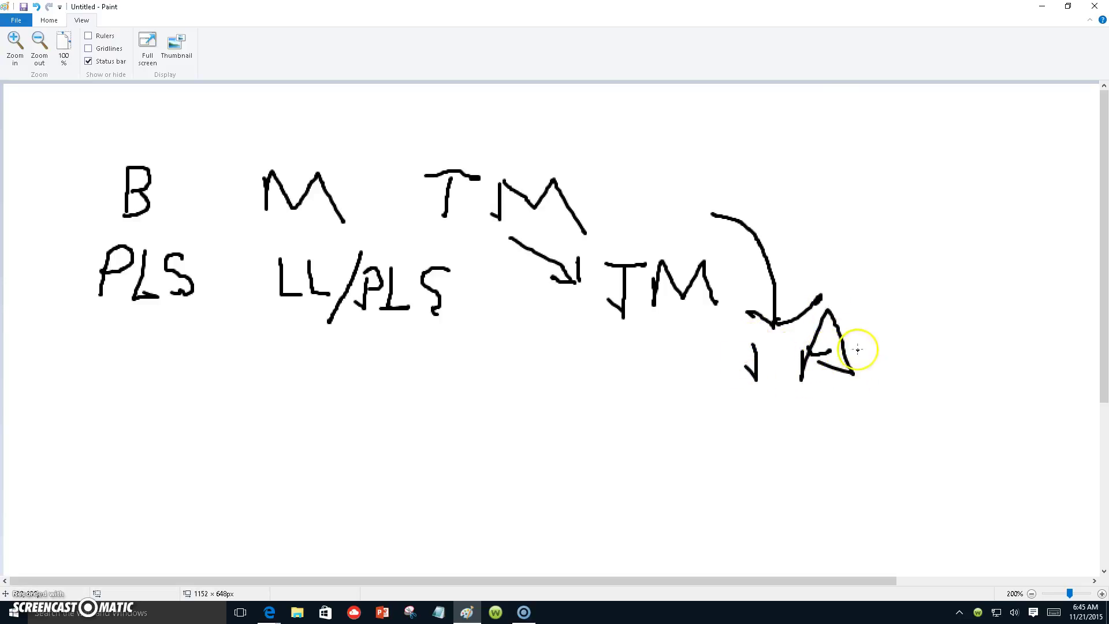
{"action": "left_click_drag", "start_coordinate": [868, 313], "coordinate": [870, 382]}
{"action": "mouse_move", "coordinate": [869, 310]}
{"action": "left_mouse_down"}
{"action": "mouse_move", "coordinate": [891, 335]}
{"action": "mouse_move", "coordinate": [866, 348]}
{"action": "left_mouse_up"}
{"action": "left_click_drag", "start_coordinate": [869, 347], "coordinate": [864, 382]}
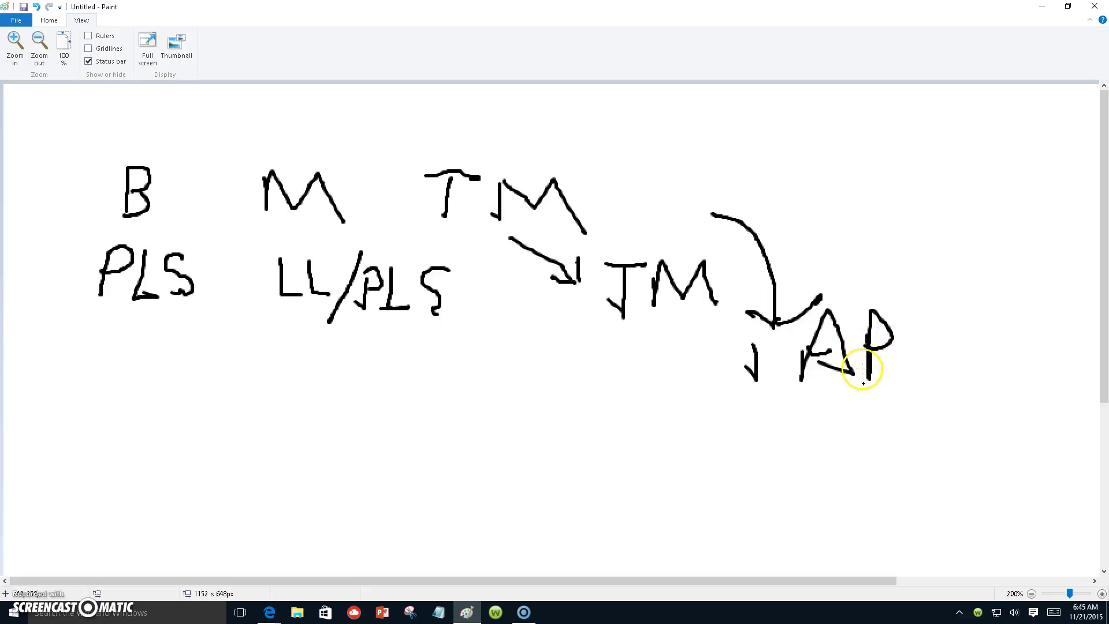
- Write 10 below the small arrow and AP to its right
{"action": "left_click_drag", "start_coordinate": [713, 406], "coordinate": [711, 437]}
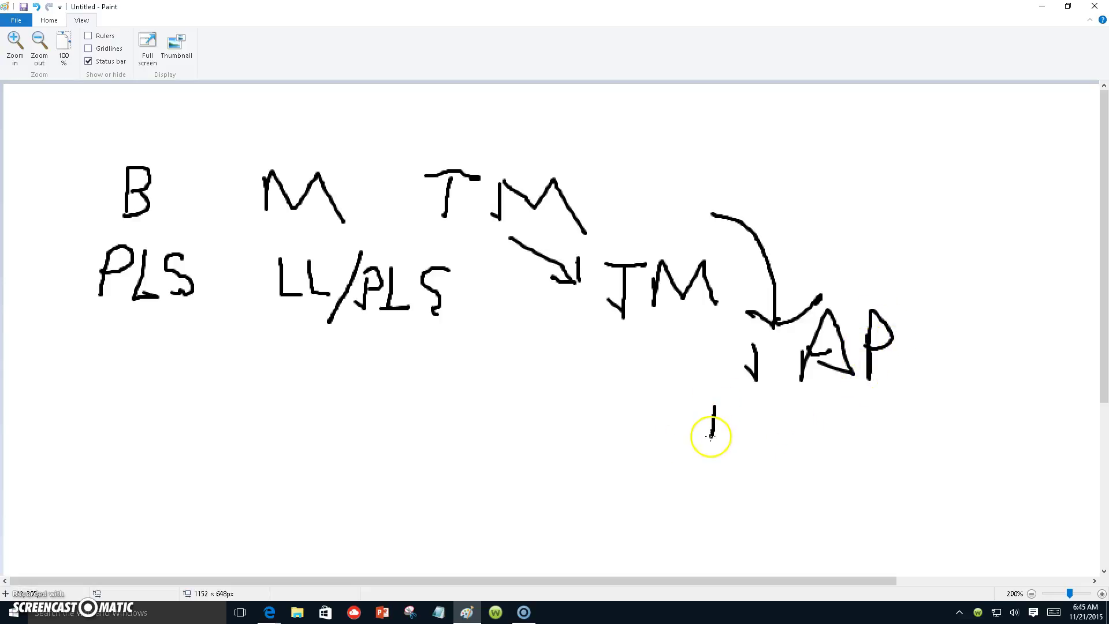
{"action": "left_click_drag", "start_coordinate": [747, 402], "coordinate": [752, 405]}
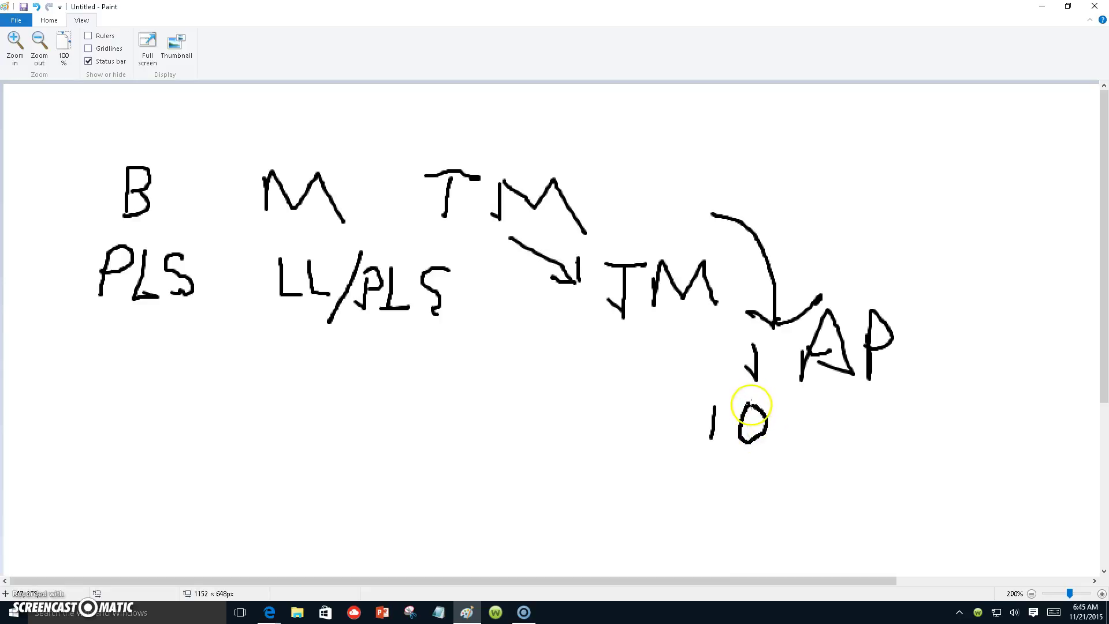
{"action": "mouse_move", "coordinate": [814, 437]}
{"action": "left_mouse_down"}
{"action": "mouse_move", "coordinate": [827, 401]}
{"action": "mouse_move", "coordinate": [838, 427]}
{"action": "mouse_move", "coordinate": [856, 425]}
{"action": "mouse_move", "coordinate": [854, 401]}
{"action": "mouse_move", "coordinate": [867, 404]}
{"action": "mouse_move", "coordinate": [853, 417]}
{"action": "left_mouse_up"}
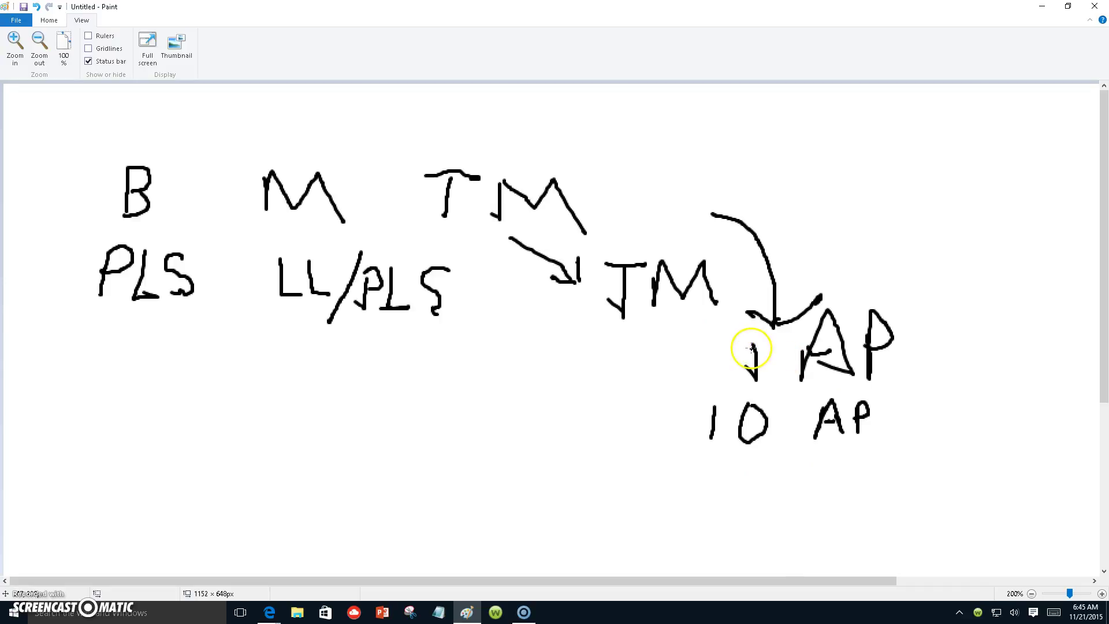
- Retrace the small down arrow and the upper P's stem to make them bolder
{"action": "left_click_drag", "start_coordinate": [750, 349], "coordinate": [754, 379]}
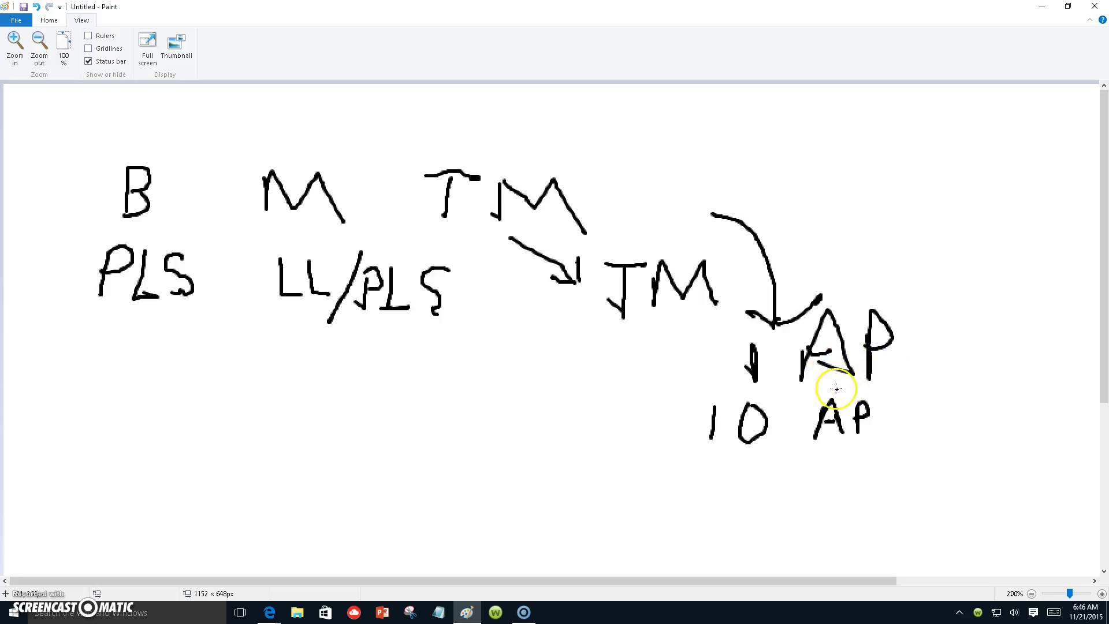
{"action": "left_click_drag", "start_coordinate": [868, 348], "coordinate": [870, 380]}
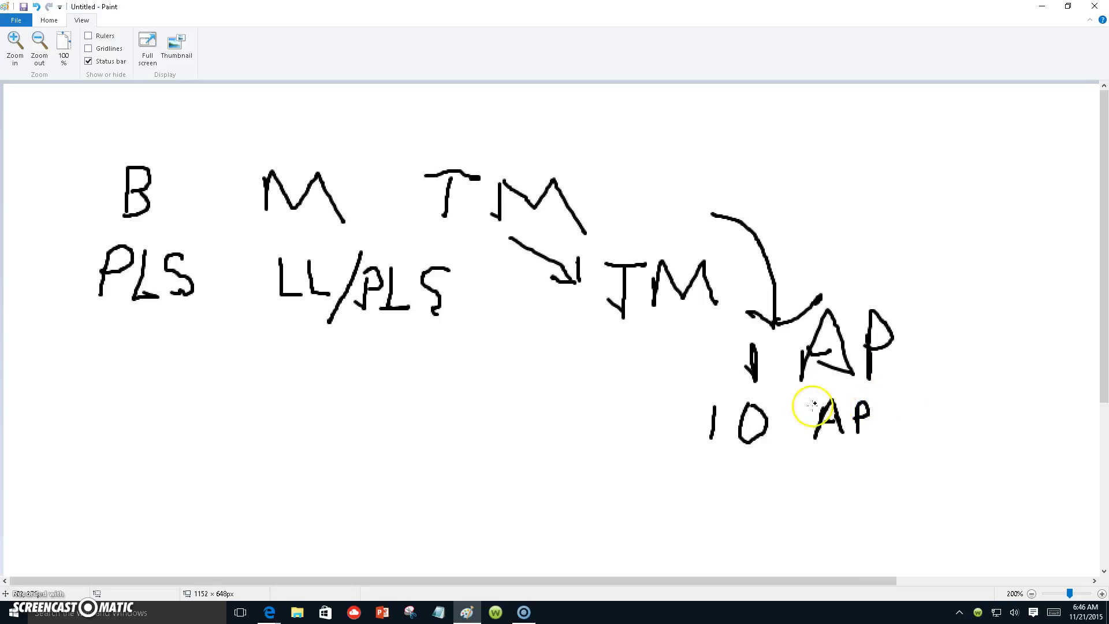
{"action": "left_click_drag", "start_coordinate": [870, 342], "coordinate": [869, 383]}
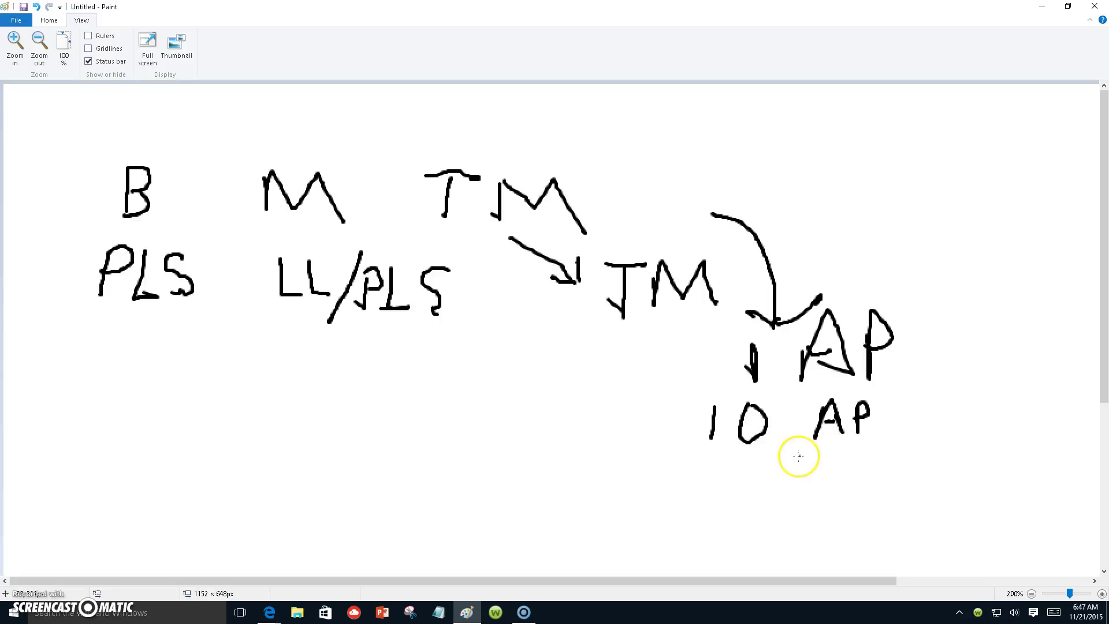
- Draw a curved arrow from AP left to 50, then another arrow leading to USA
{"action": "mouse_move", "coordinate": [797, 455]}
{"action": "left_mouse_down"}
{"action": "mouse_move", "coordinate": [738, 491]}
{"action": "mouse_move", "coordinate": [575, 501]}
{"action": "mouse_move", "coordinate": [593, 490]}
{"action": "left_mouse_up"}
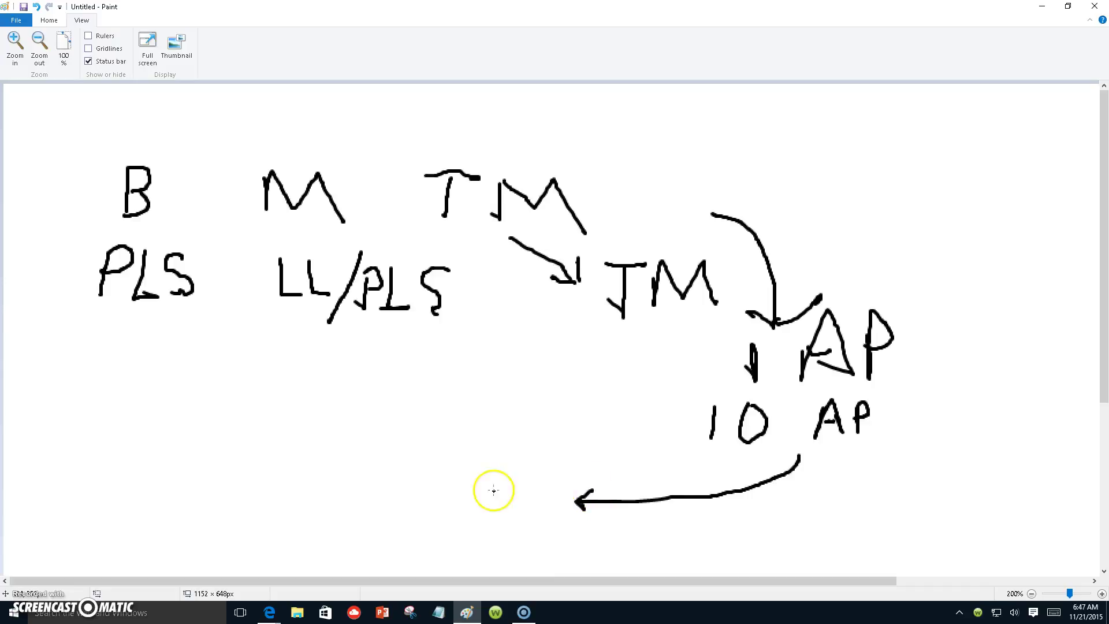
{"action": "mouse_move", "coordinate": [468, 485]}
{"action": "left_mouse_down"}
{"action": "mouse_move", "coordinate": [449, 489]}
{"action": "mouse_move", "coordinate": [451, 522]}
{"action": "mouse_move", "coordinate": [488, 514]}
{"action": "mouse_move", "coordinate": [502, 488]}
{"action": "mouse_move", "coordinate": [489, 497]}
{"action": "left_mouse_up"}
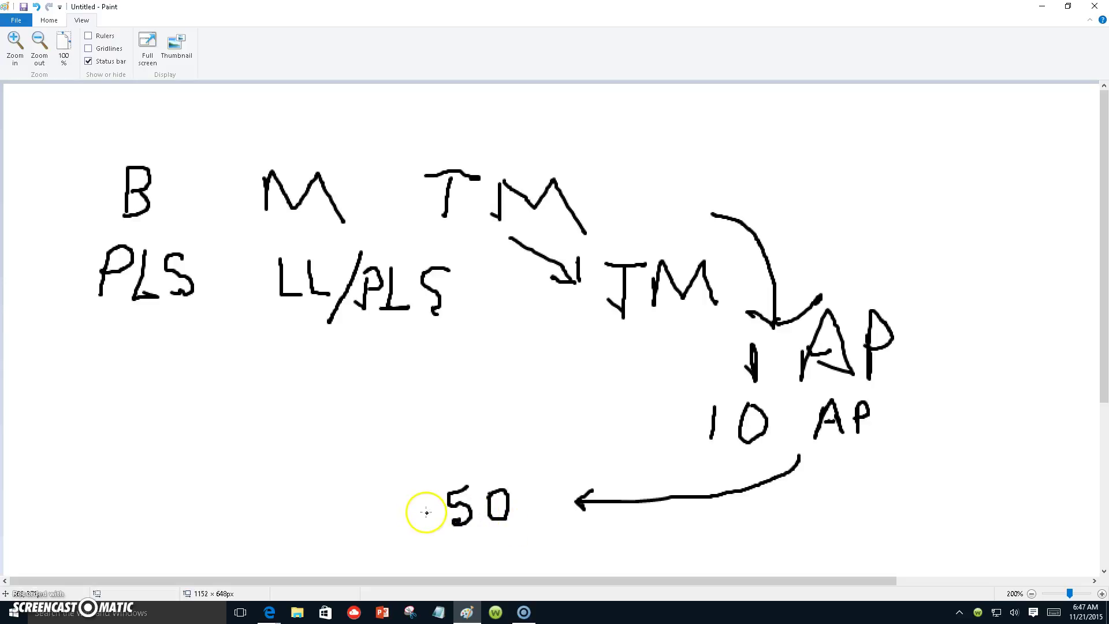
{"action": "mouse_move", "coordinate": [426, 514]}
{"action": "left_mouse_down"}
{"action": "mouse_move", "coordinate": [302, 517]}
{"action": "mouse_move", "coordinate": [324, 524]}
{"action": "left_mouse_up"}
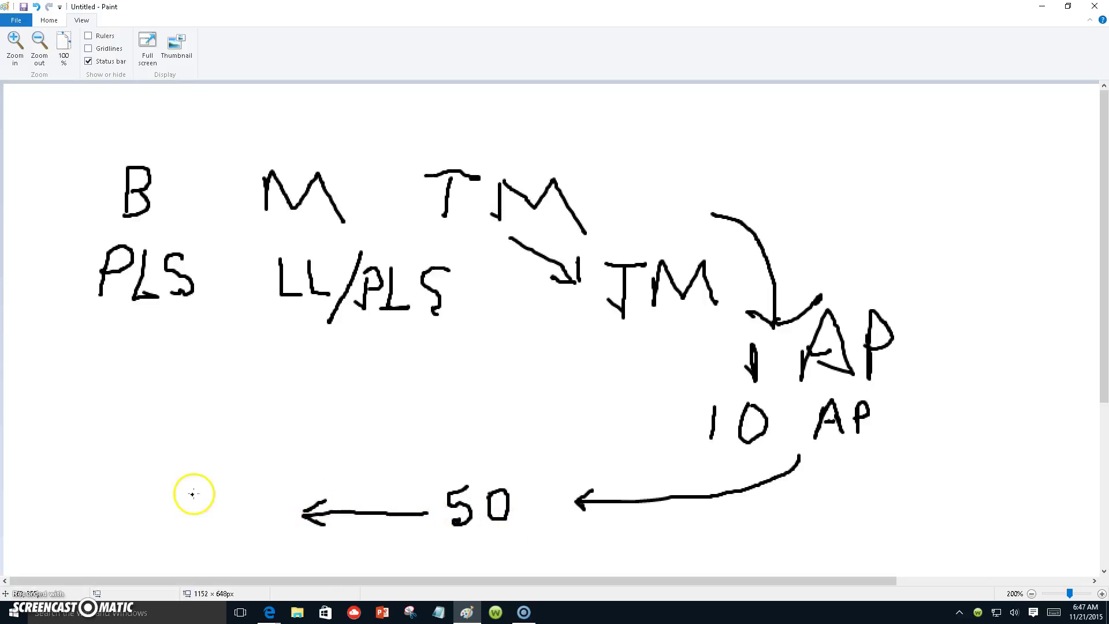
{"action": "mouse_move", "coordinate": [188, 501]}
{"action": "left_mouse_down"}
{"action": "mouse_move", "coordinate": [196, 522]}
{"action": "mouse_move", "coordinate": [202, 500]}
{"action": "mouse_move", "coordinate": [221, 529]}
{"action": "mouse_move", "coordinate": [252, 495]}
{"action": "mouse_move", "coordinate": [259, 526]}
{"action": "mouse_move", "coordinate": [258, 516]}
{"action": "left_mouse_up"}
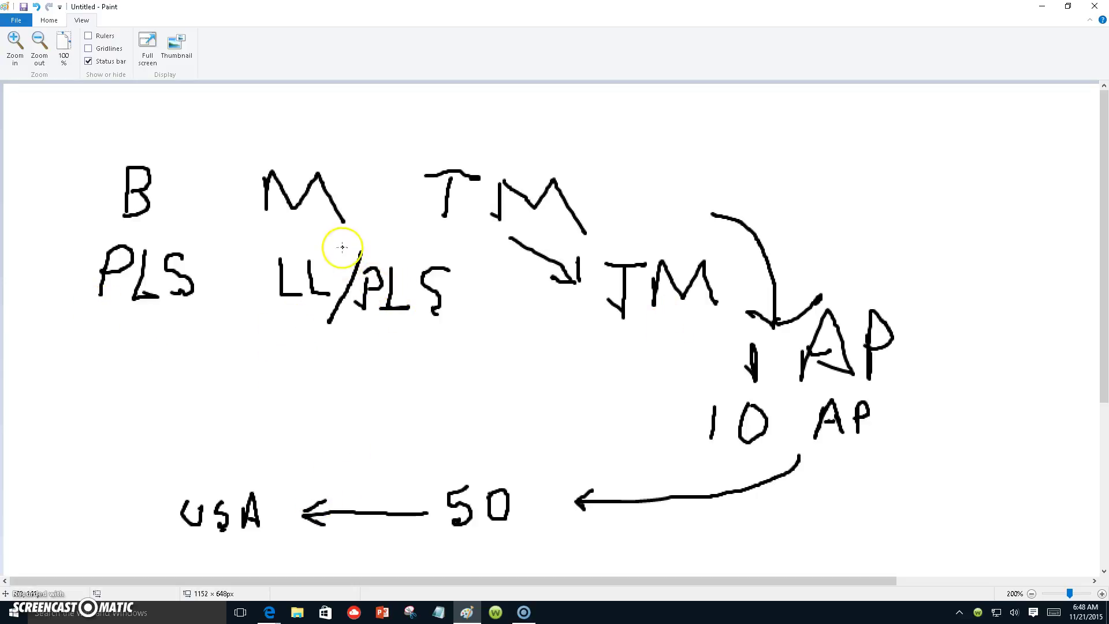
- Thicken the slash in LL/PLS and retrace the 0 in 10 more boldly
{"action": "left_click_drag", "start_coordinate": [342, 292], "coordinate": [338, 285]}
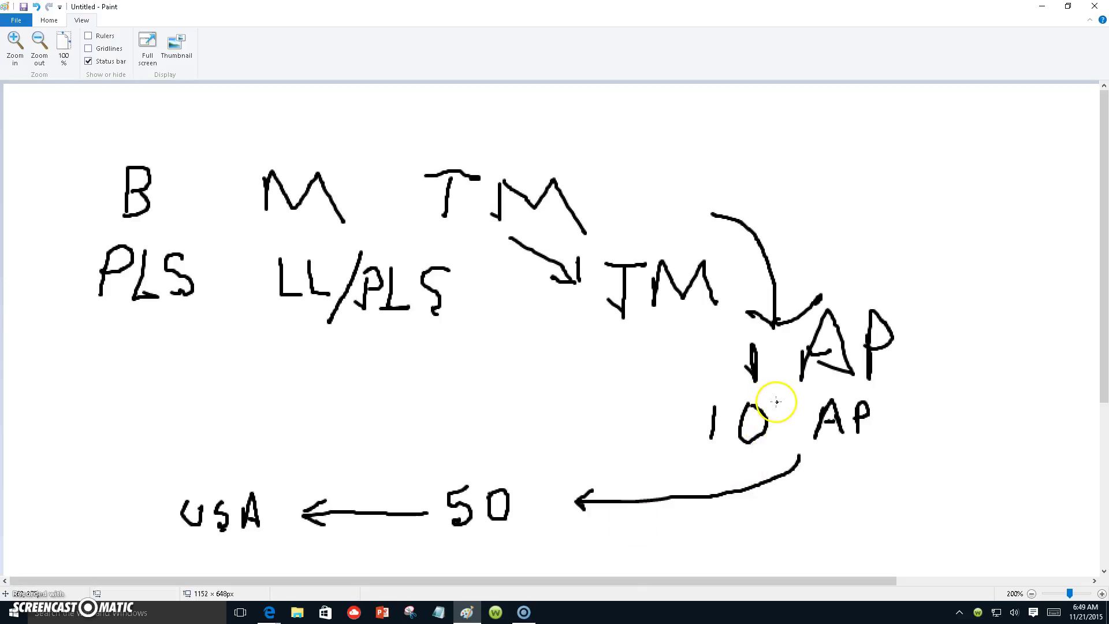
{"action": "left_click_drag", "start_coordinate": [773, 400], "coordinate": [753, 423]}
{"action": "left_click_drag", "start_coordinate": [355, 300], "coordinate": [320, 315]}
{"action": "left_click", "coordinate": [364, 556]}
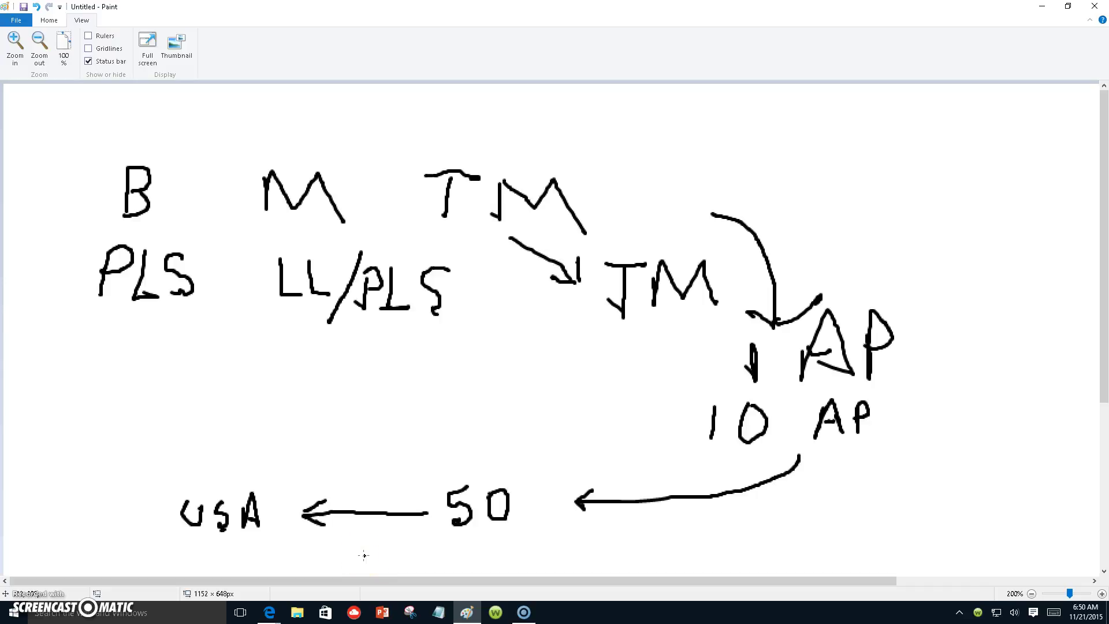